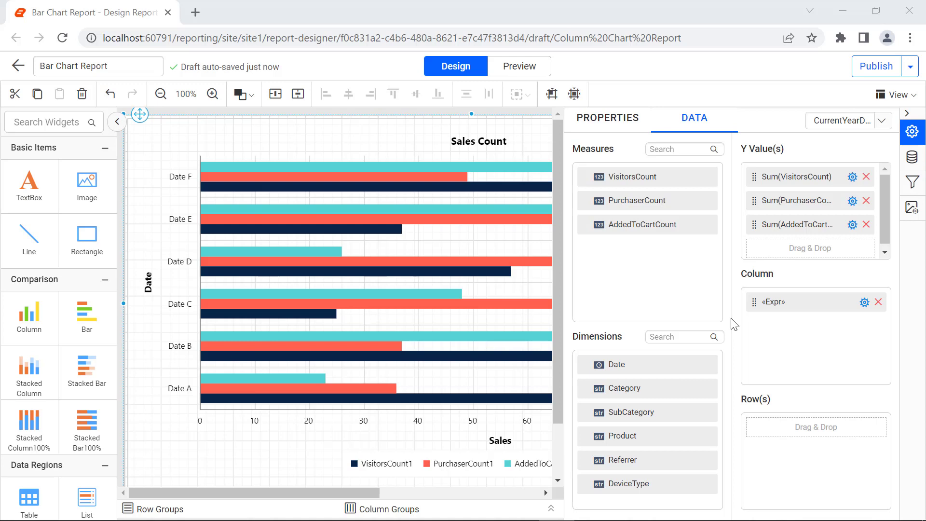
Open the VisitorsCount1 series properties from the bar chart's basic settings.
left_click(402, 480)
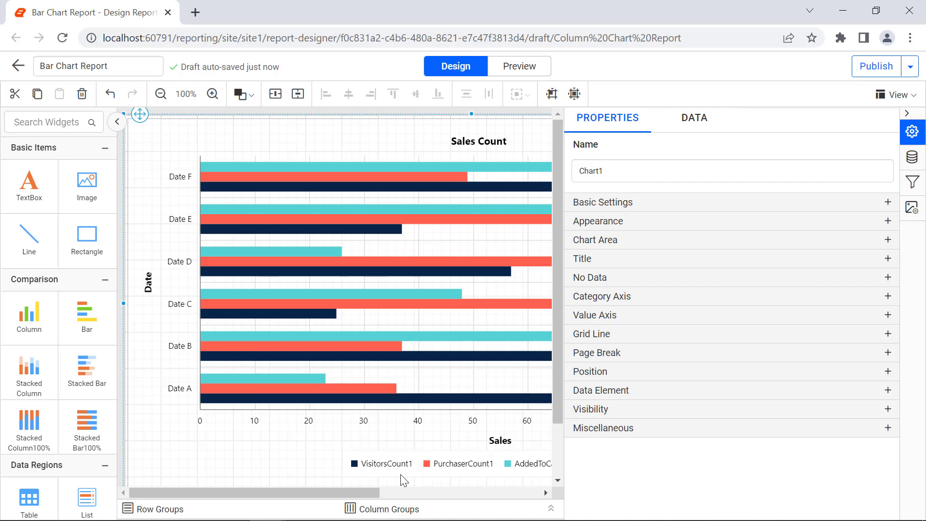
left_click(888, 202)
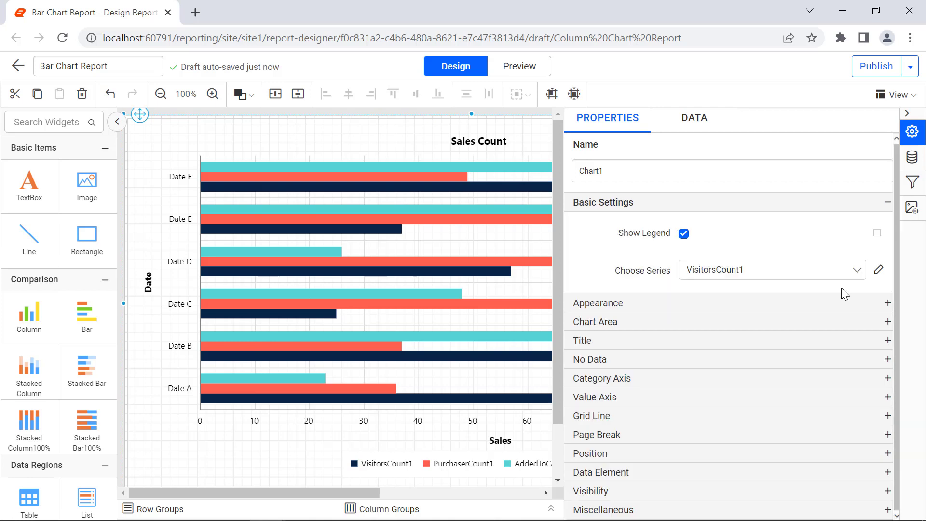
left_click(856, 271)
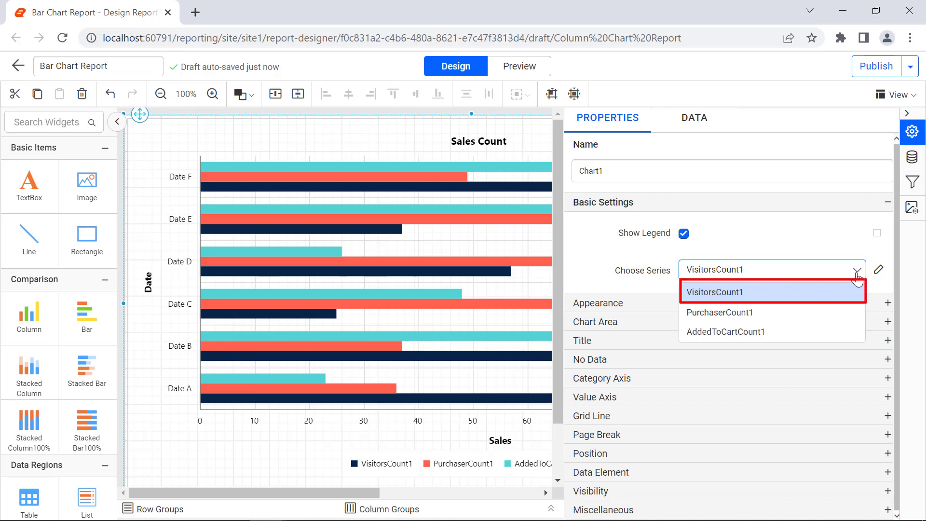
left_click(869, 284)
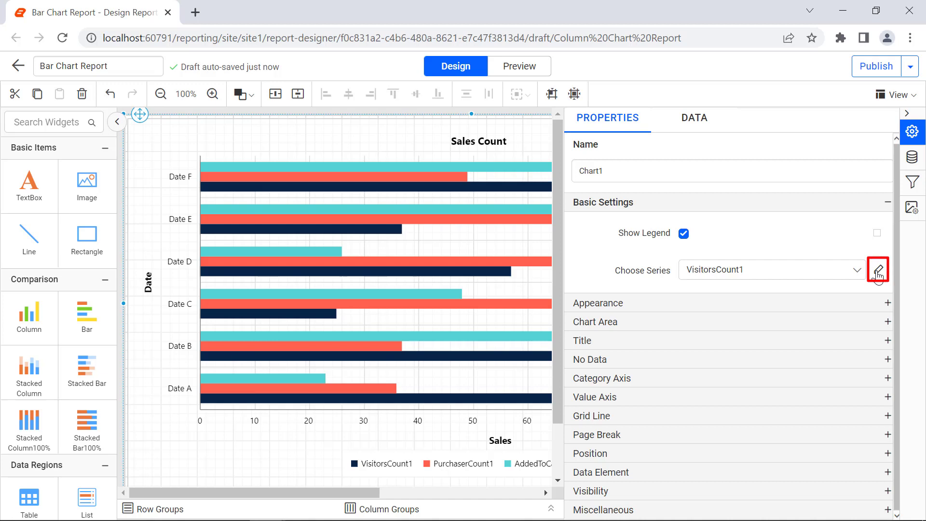
left_click(877, 271)
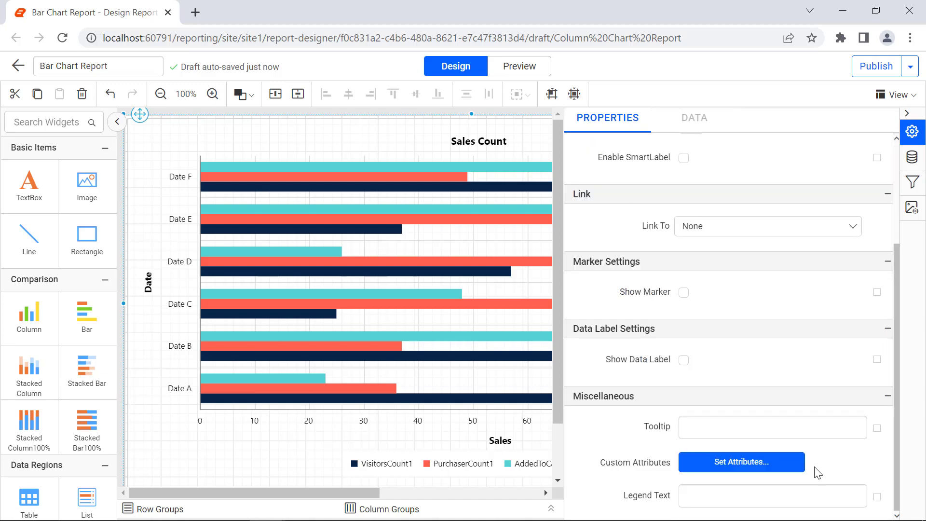
Set the legend text of the VisitorsCount1 series to "Visitors Count".
left_click(812, 493)
type("V")
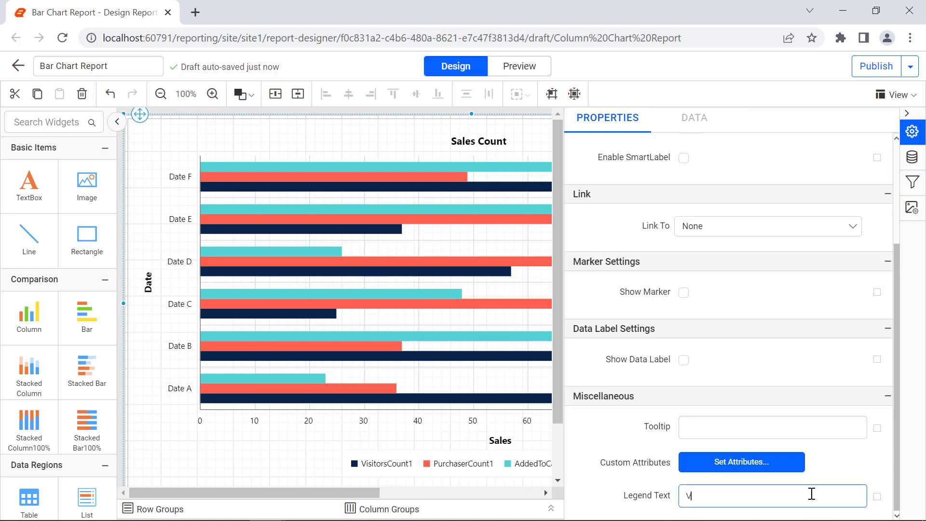
type("isitors Count")
left_click(823, 487)
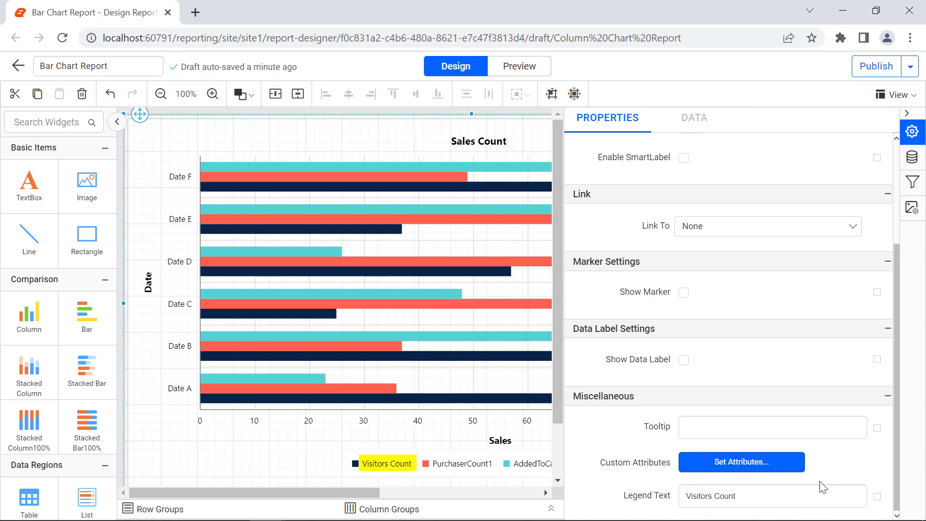
Leave the series properties and view the report's datasets.
scroll(595, 217, "up", 3)
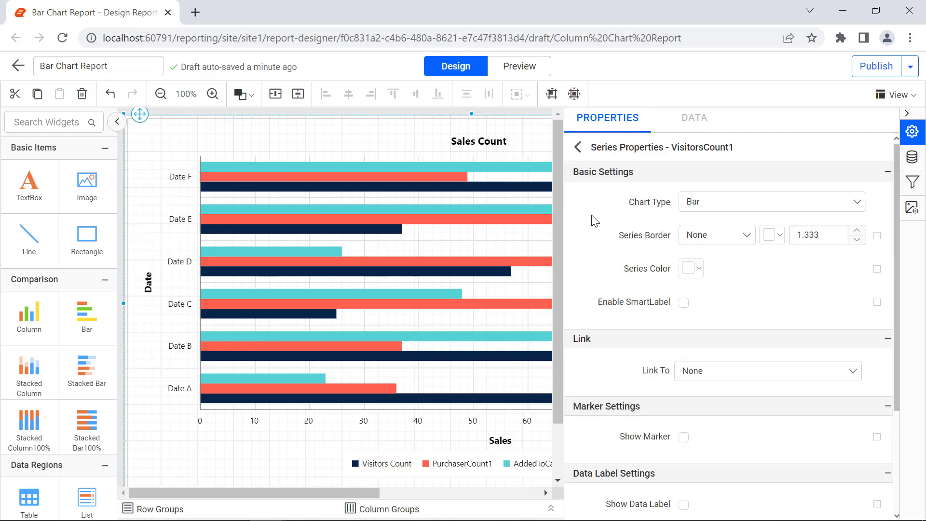
left_click(578, 147)
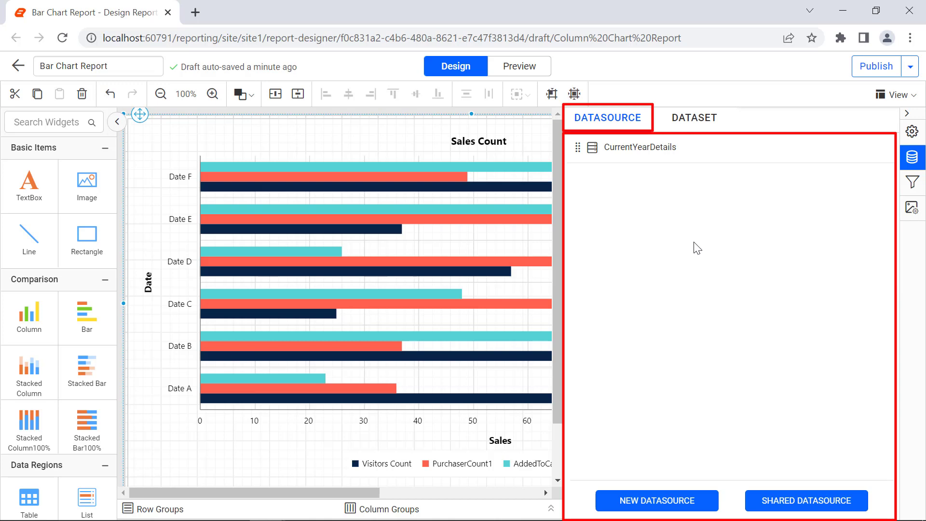
left_click(685, 129)
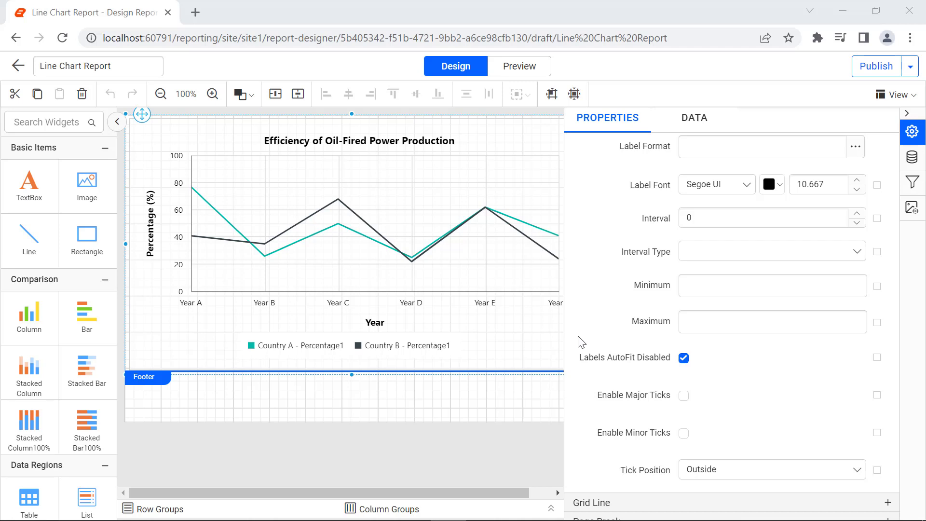
Set the line chart's value axis minimum to 20 and maximum to 50, previewing the report before and after the change.
left_click(526, 77)
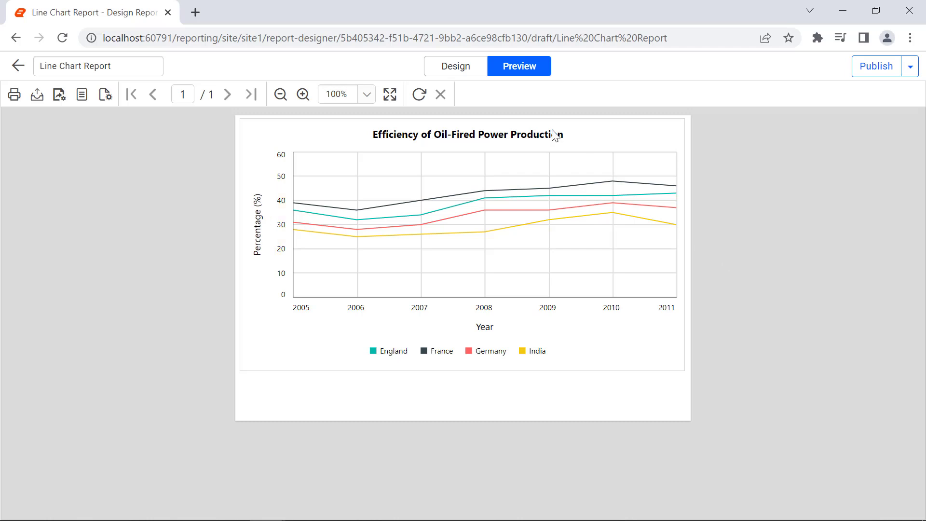
left_click(475, 71)
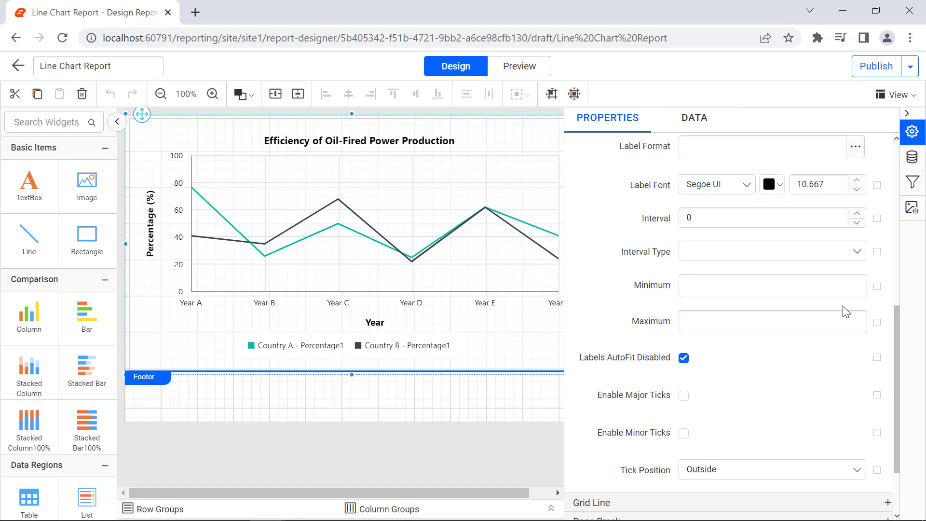
left_click(814, 283)
type("20")
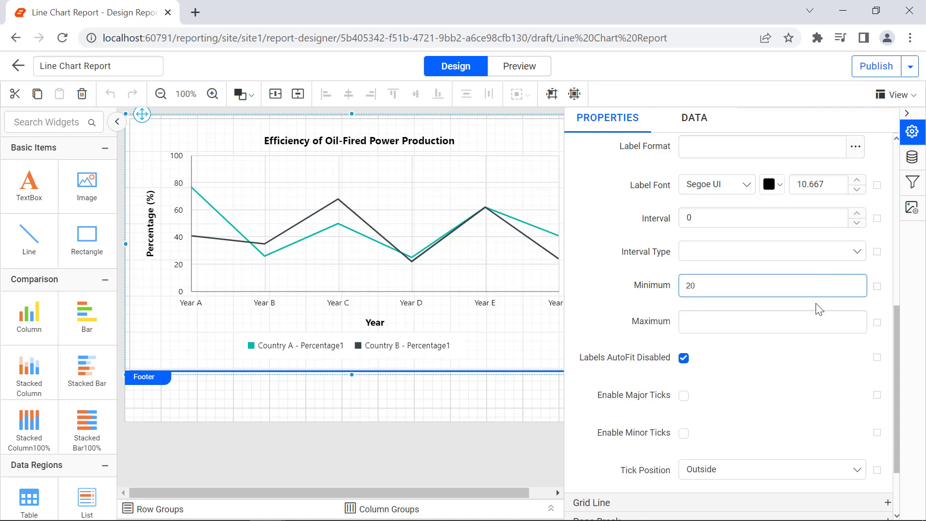
left_click(820, 309)
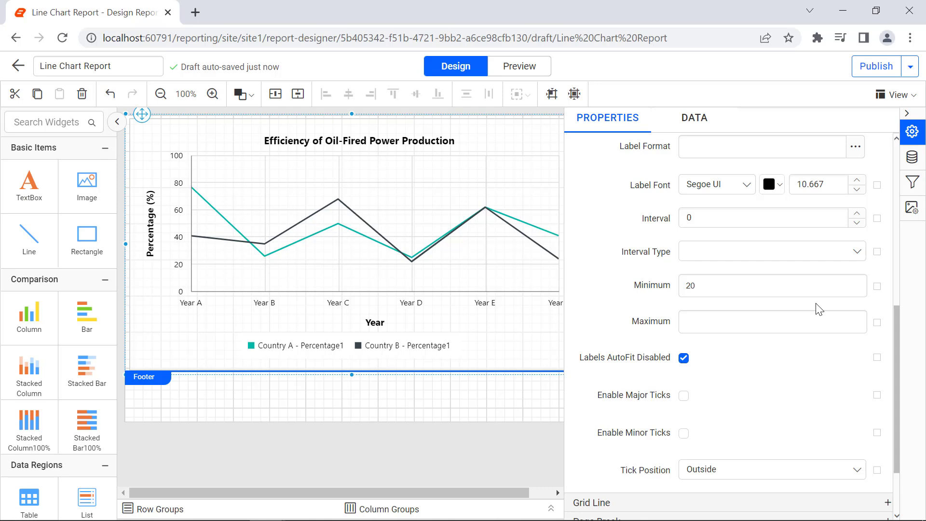
left_click(813, 319)
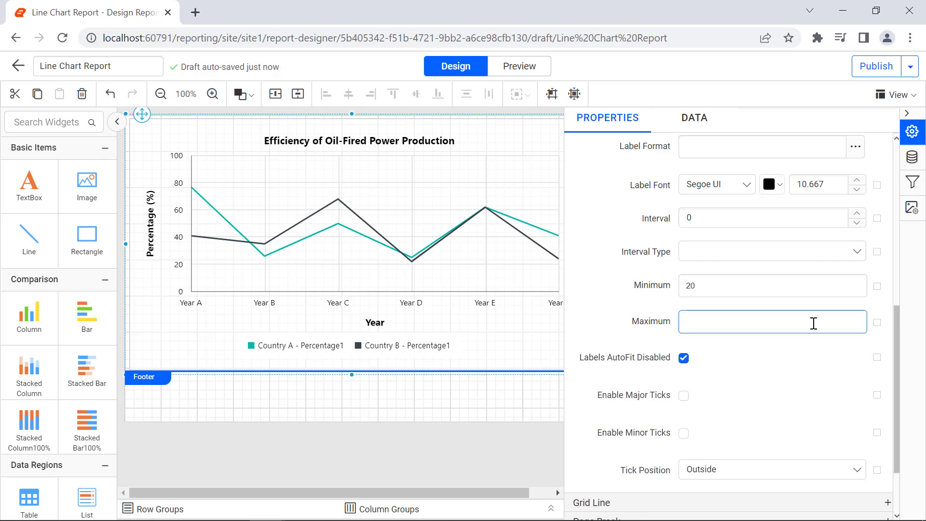
type("50")
left_click(815, 348)
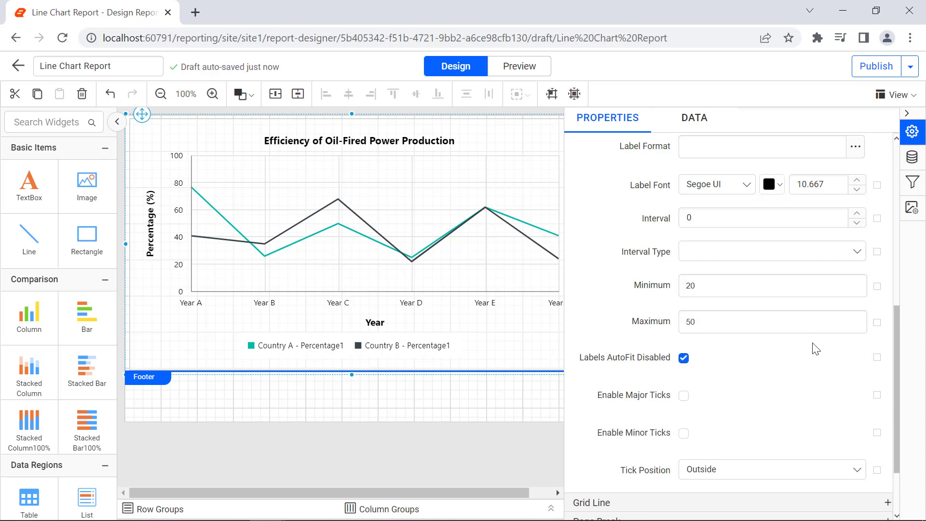
left_click(537, 72)
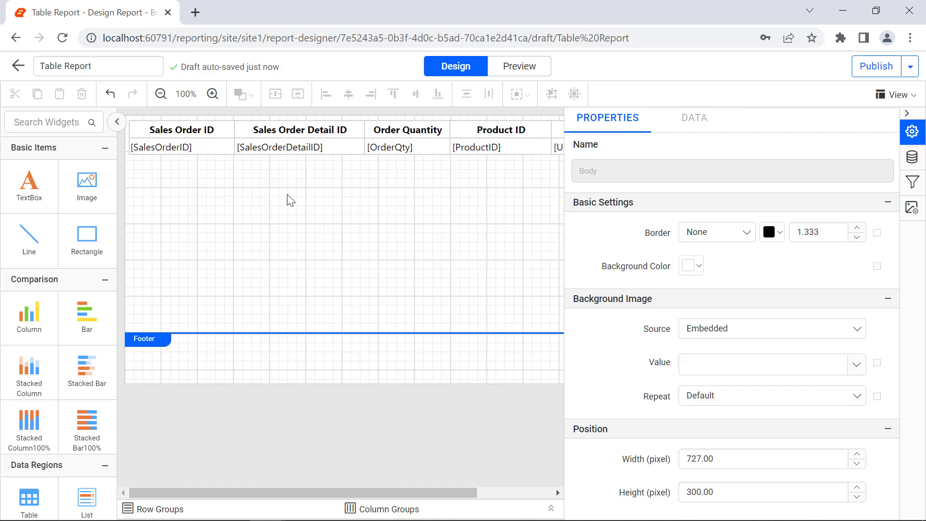
Add a filter to the sales order table on the SalesOrderDetailID field with the In operator.
left_click(129, 124)
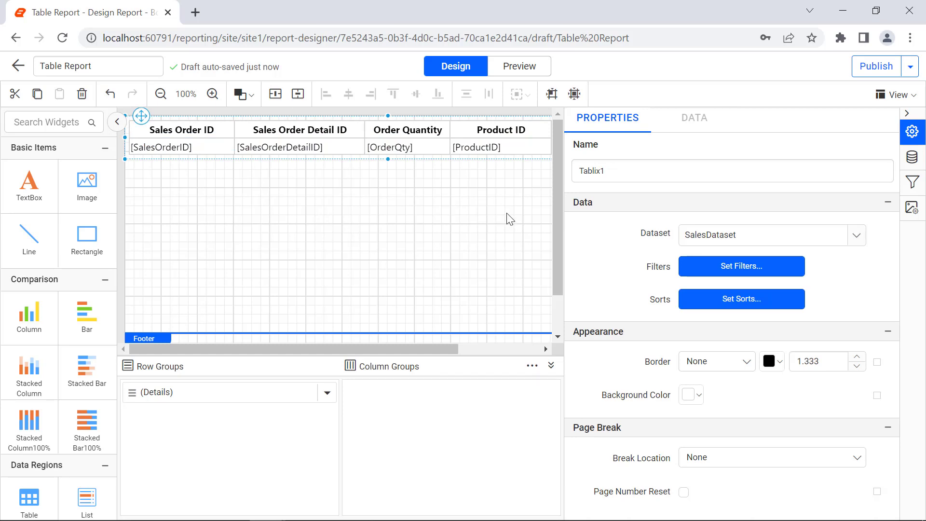
left_click(715, 270)
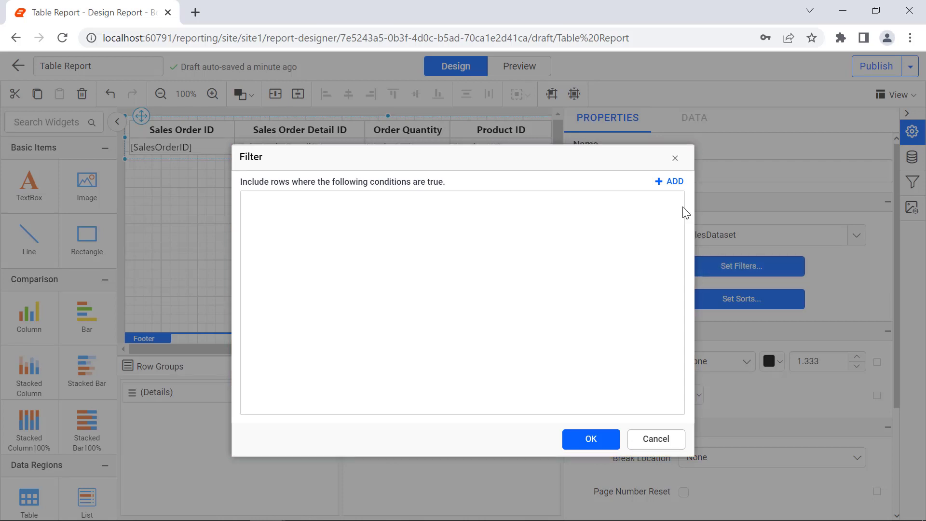
left_click(670, 183)
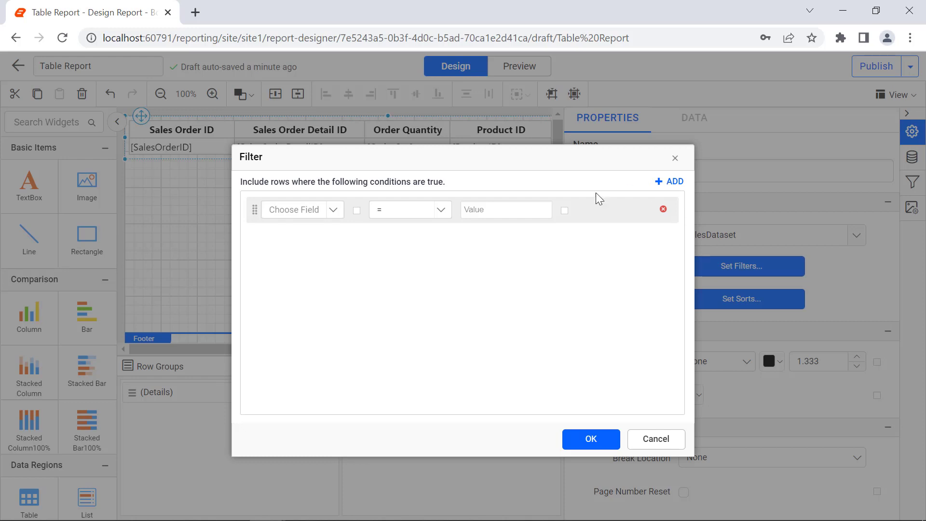
left_click(331, 211)
left_click(340, 266)
left_click(440, 210)
scroll(412, 280, "down", 3)
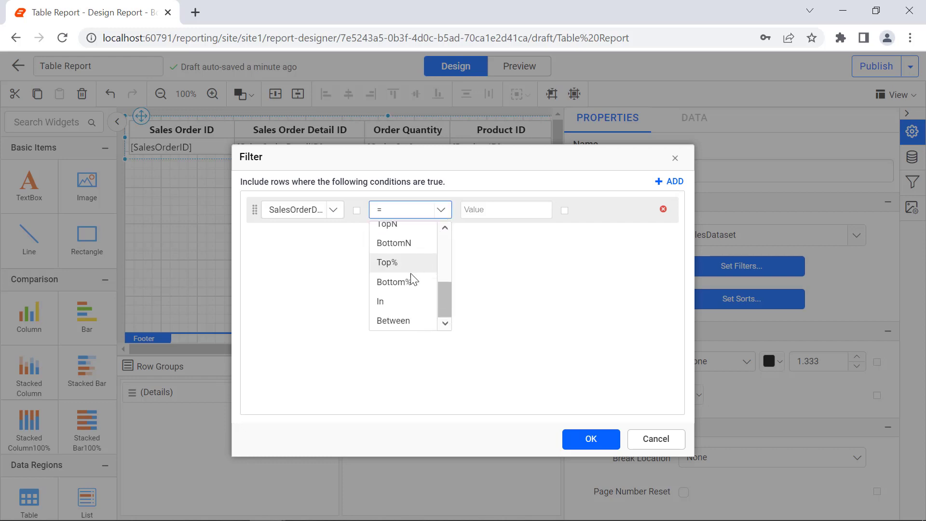
left_click(407, 303)
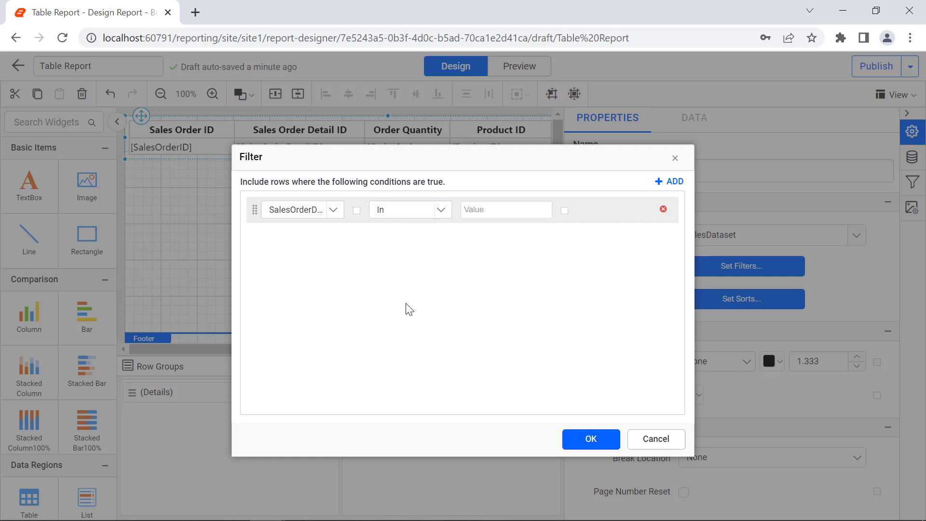
Set the filter value to "1, 2", apply the filter, and preview the table report.
left_click(471, 209)
type("1, 2")
left_click(585, 442)
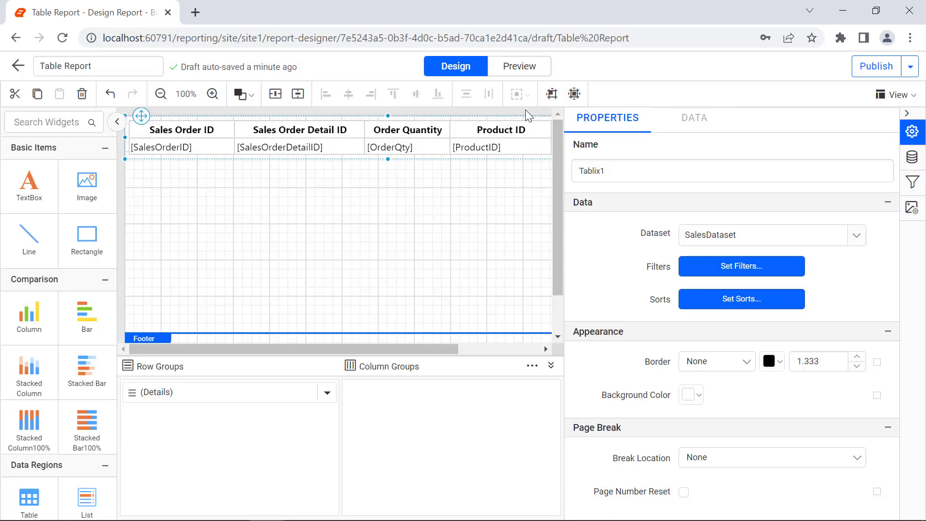
left_click(520, 67)
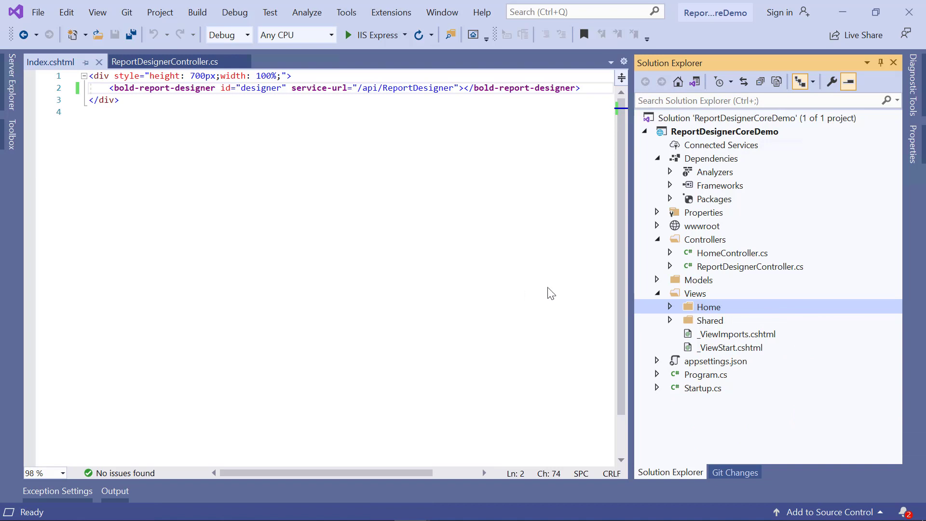
In Visual Studio, open ReportDesignerController.cs and add "using BoldReports.Web;" below the existing using directives.
double_click(709, 268)
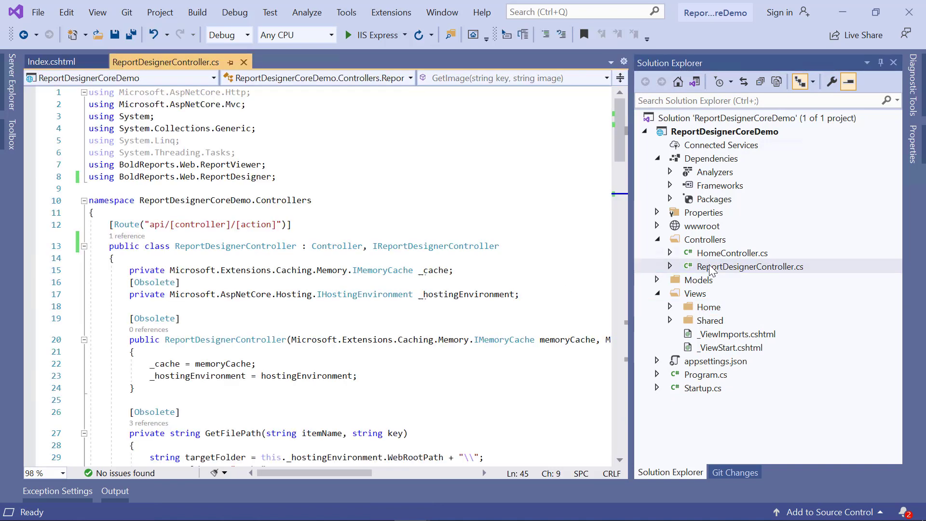
left_click(304, 181)
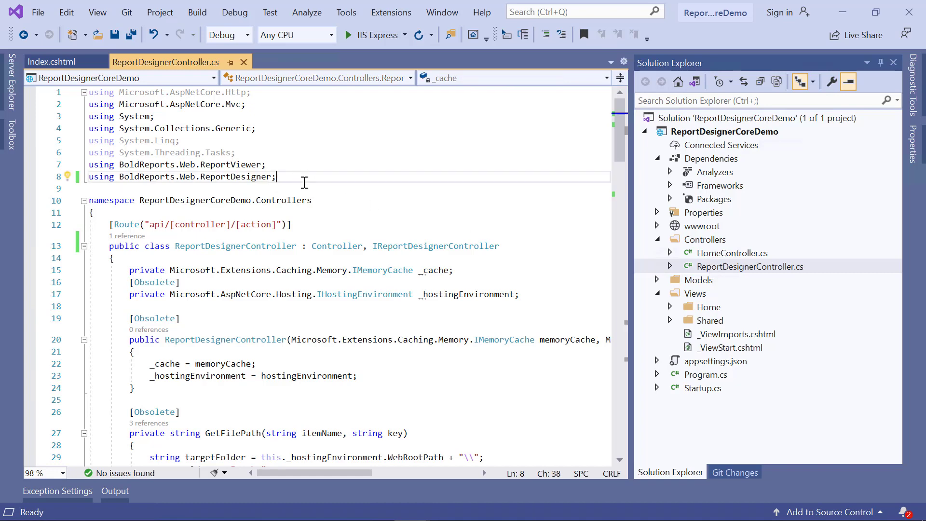
key("Return")
type("using Bol")
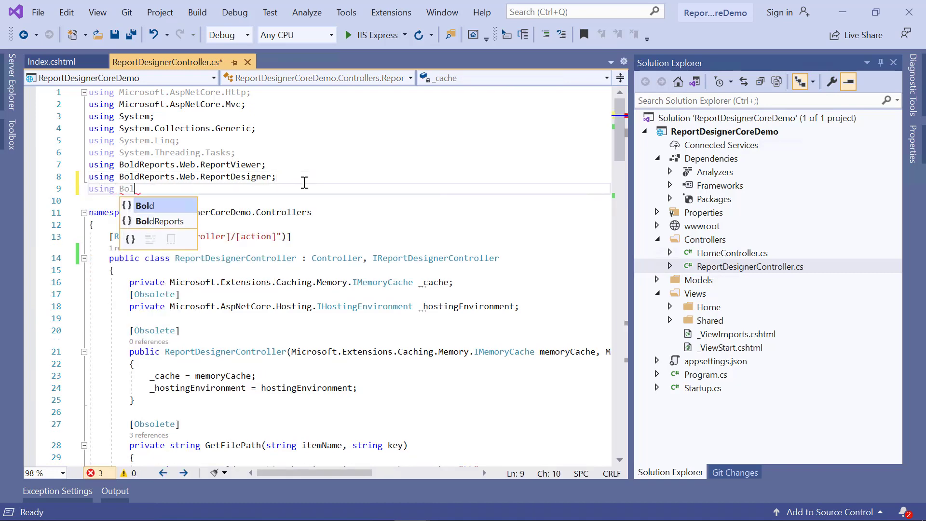
type("dReports.Web;")
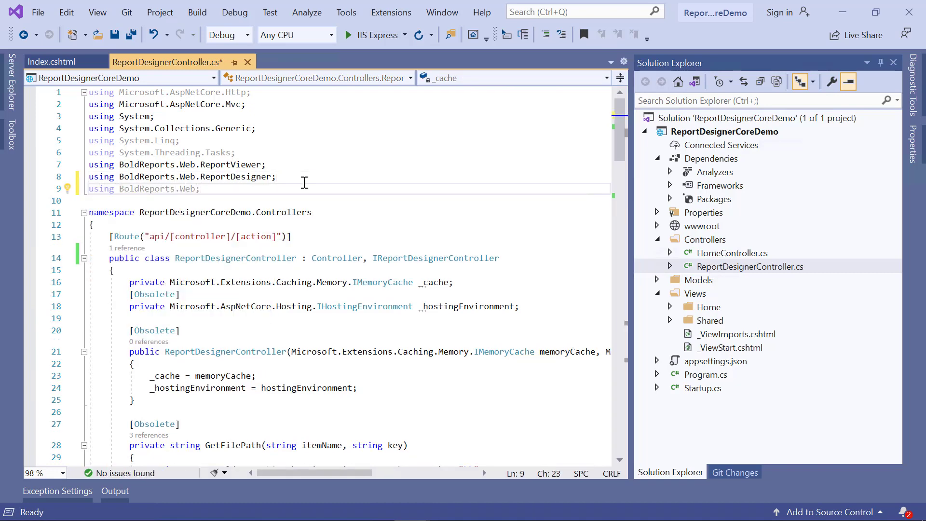
Add IDesignerSettings to the interfaces of the ReportDesignerController class and save the file.
left_click(500, 258)
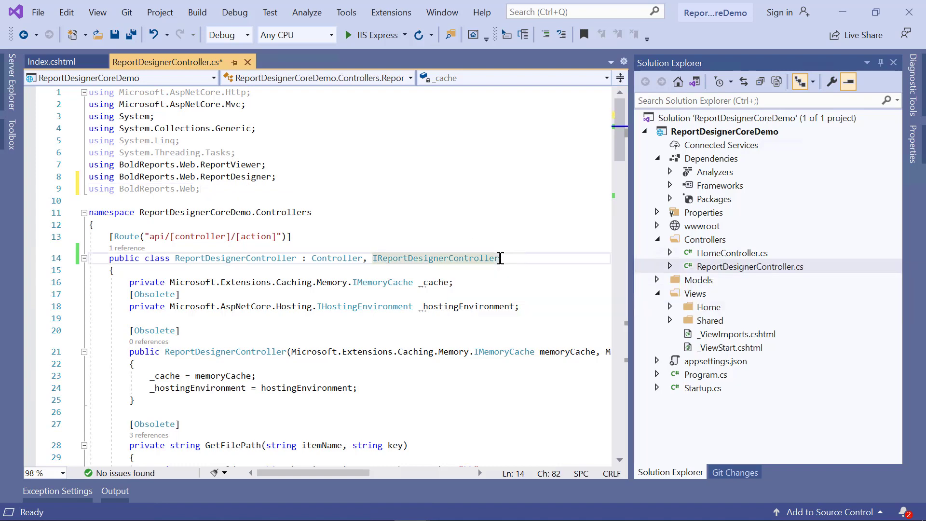
type(", IDesignerSettings")
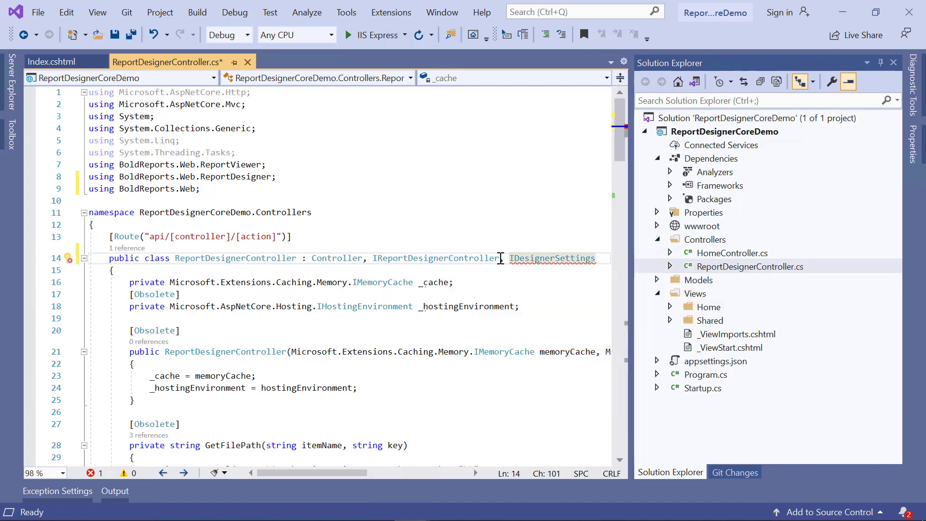
key("ctrl+s")
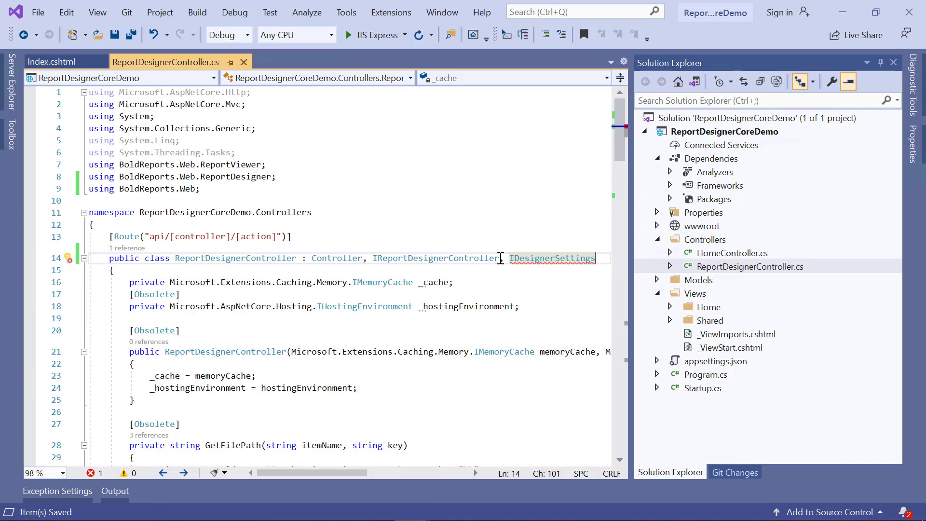
Add a public void InitializeSettings(DesignerSettings designerSettings) method with an open body after the GetFilePath method.
scroll(500, 258, "down", 7)
left_click(182, 386)
key("Return")
key("Return")
type("public void Init")
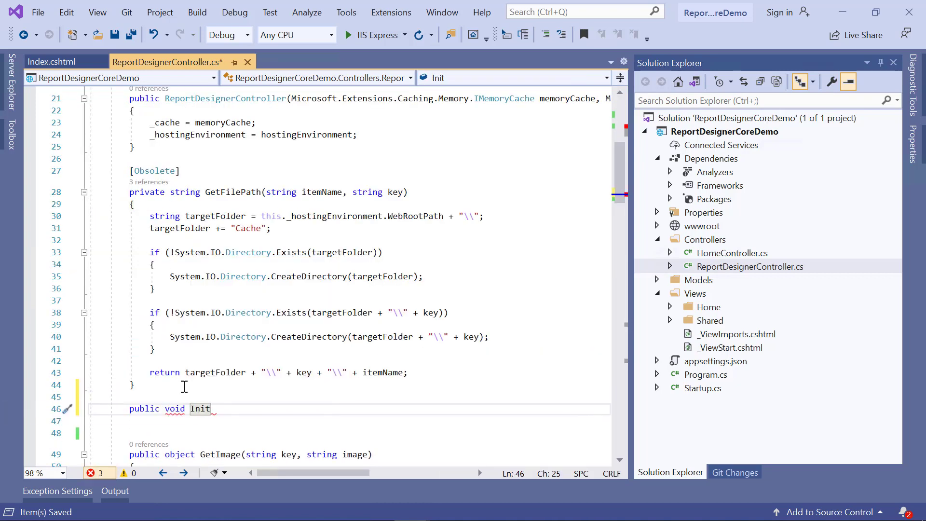
type("ializeSettings(DesignerSettings designerSettings")
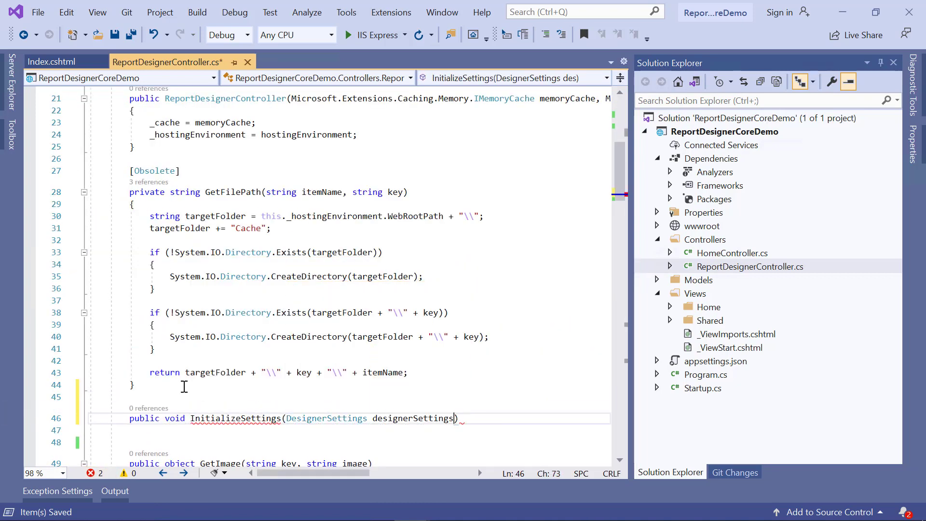
type(")")
key("Return")
type("{")
key("Return")
Add the statement designerSettings.DisableCodeModule = true; inside the InitializeSettings method body.
type("designerSettings.")
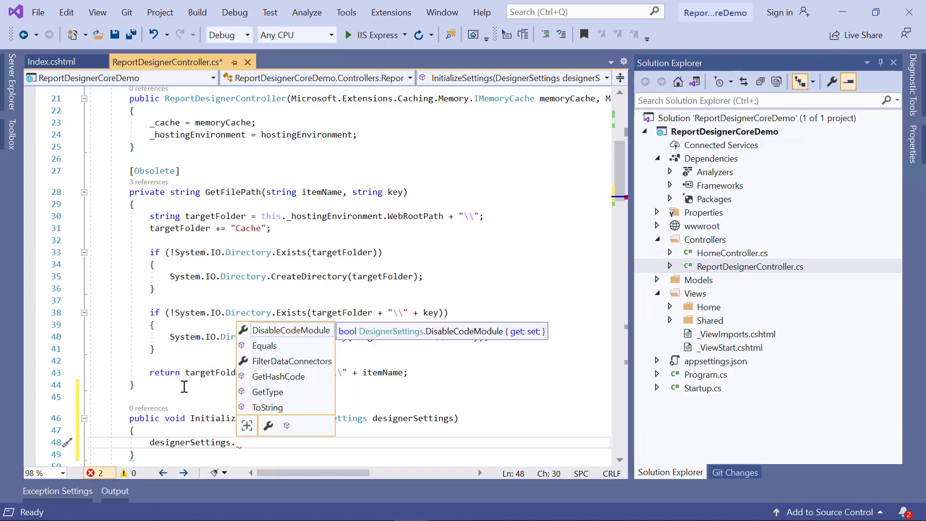
key("Tab")
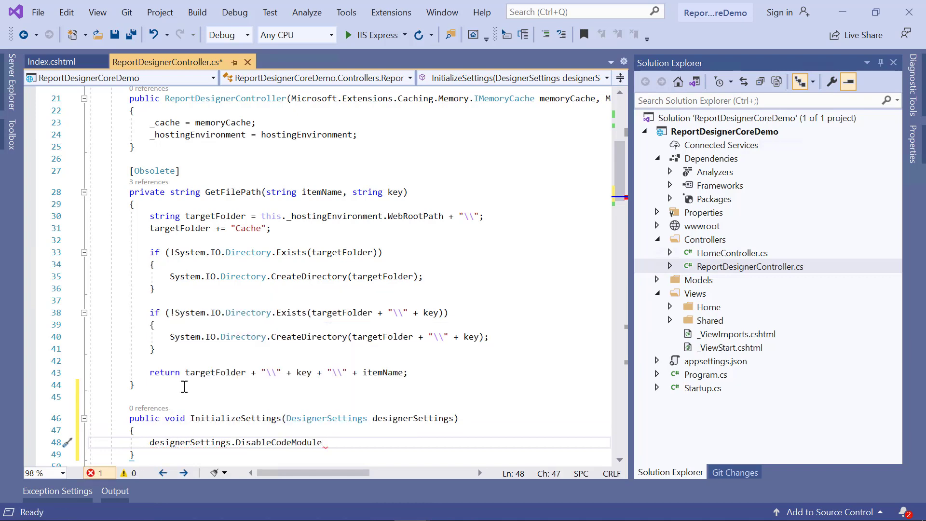
type("= tr")
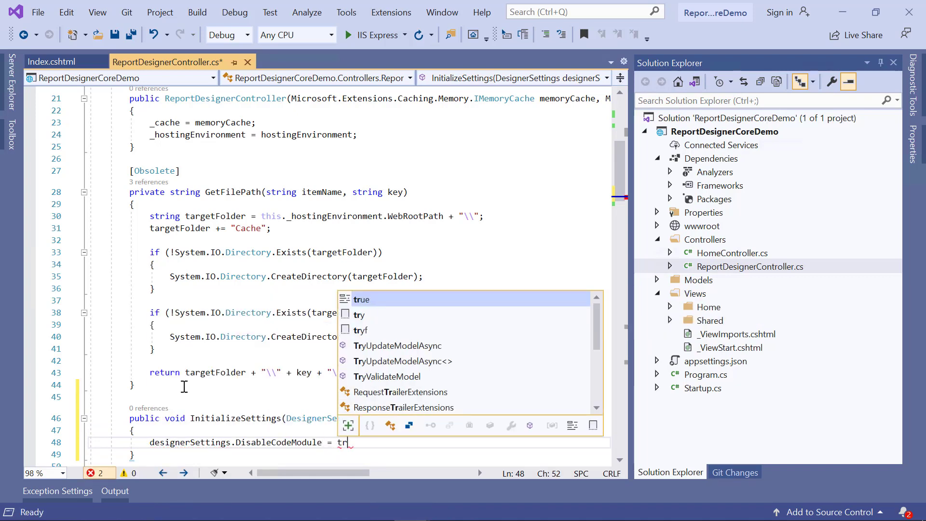
key("Tab")
type(";")
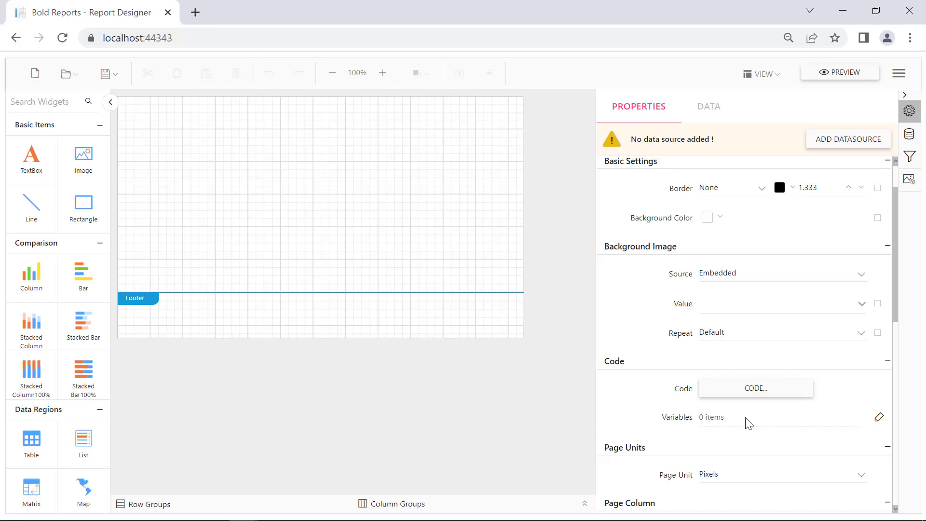
In Visual Studio, open Index.cshtml from Views/Home, add disable-code-module="true" to the bold-report-designer tag after service-url, and save the file.
key("alt")
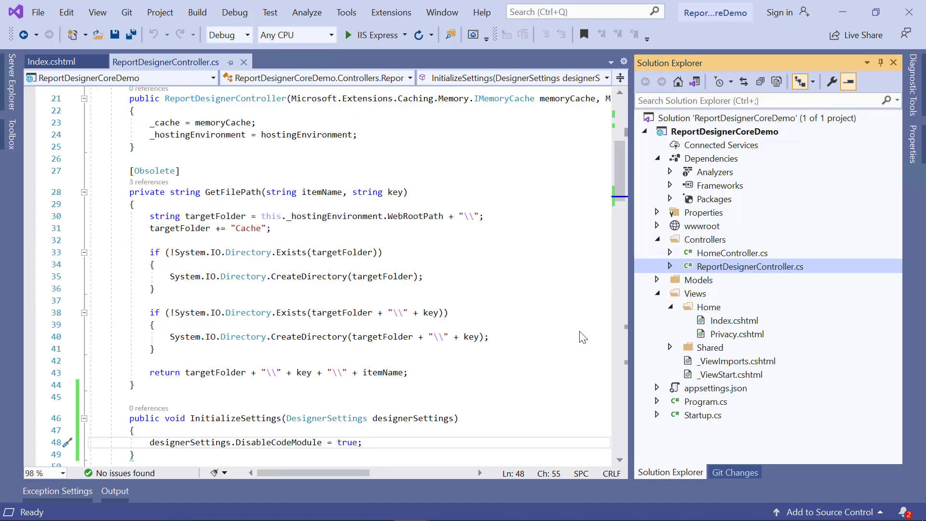
double_click(715, 323)
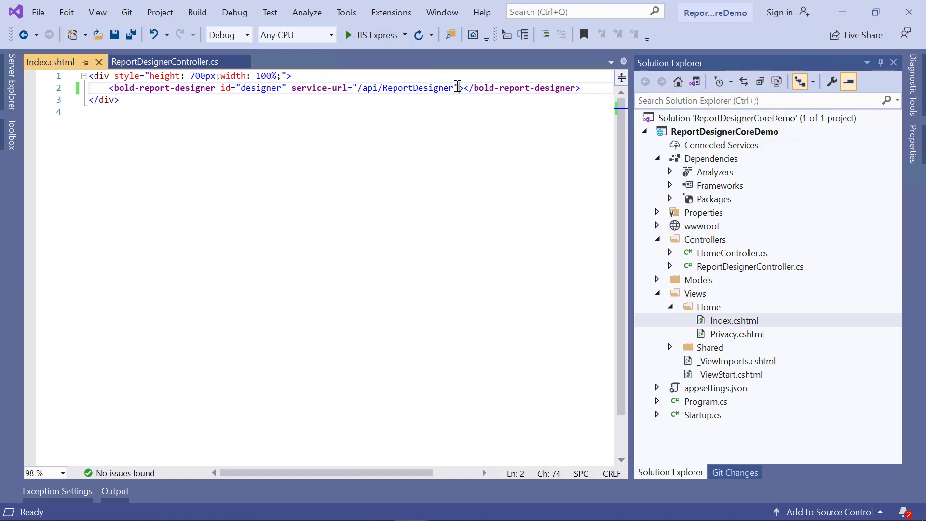
left_click(459, 88)
type("disa")
key("Tab")
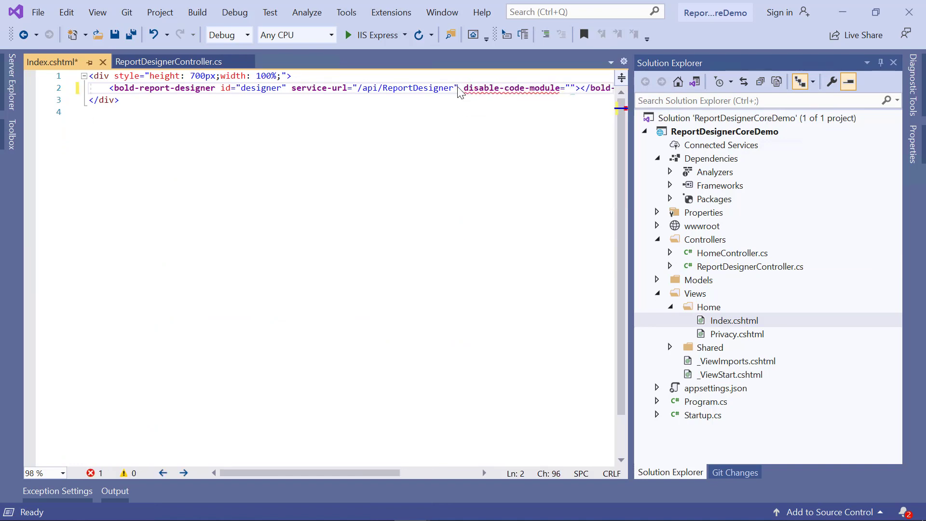
type("true")
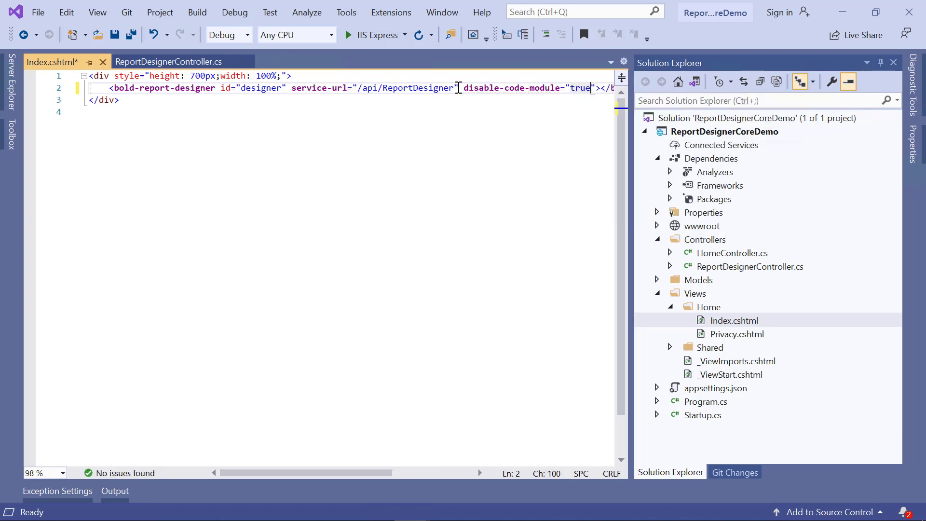
key("ctrl+s")
Run the project with IIS Express and check the Code section in the report's properties.
left_click(375, 35)
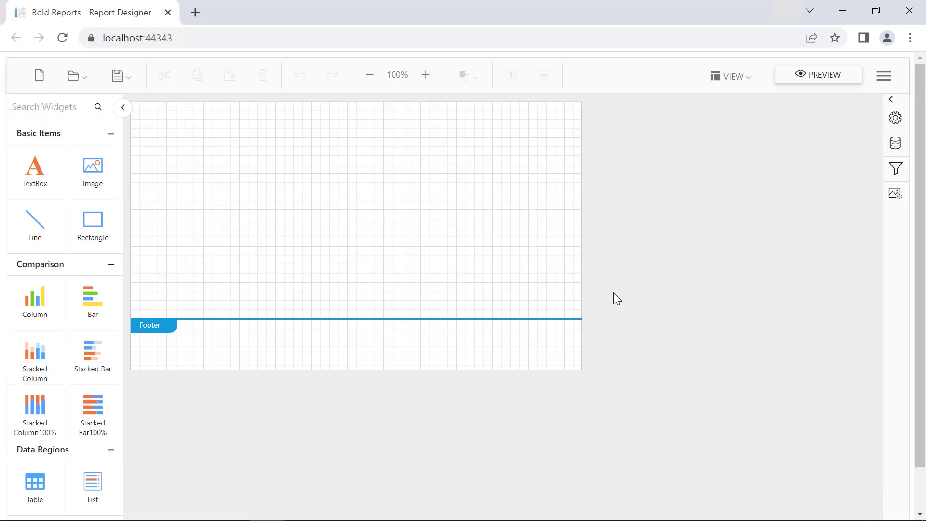
left_click(894, 119)
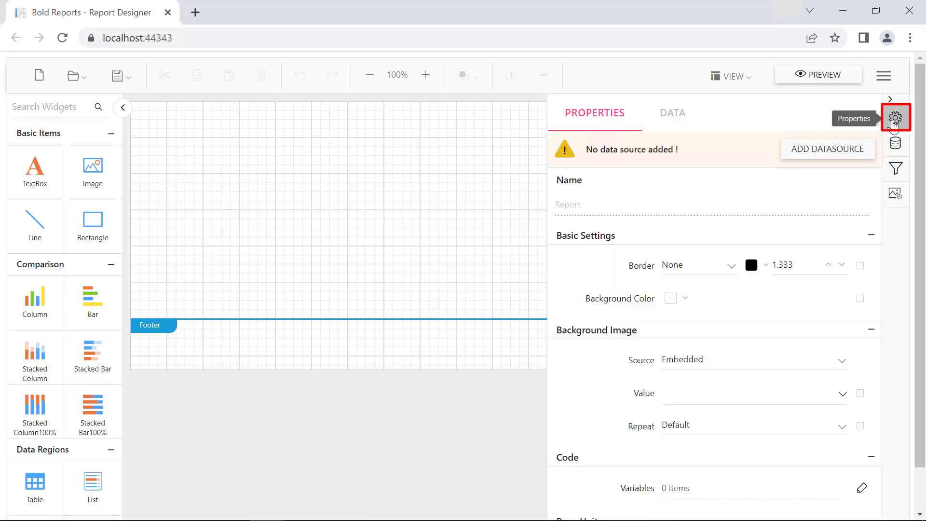
scroll(818, 389, "down", 2)
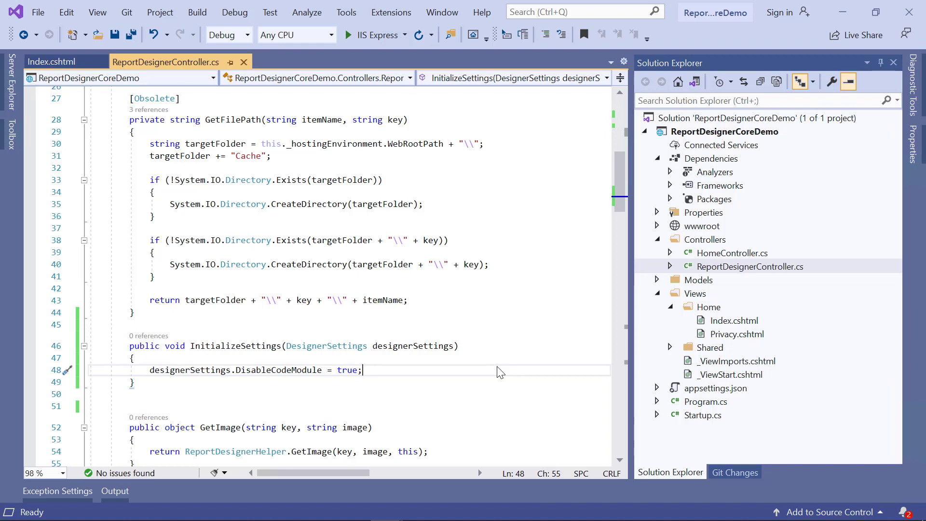
In InitializeSettings, add designerSettings.FilterDataConnectors = new List<string>() { "SQL", "Excel" }; below the DisableCodeModule line and save ReportDesignerController.cs.
key("Return")
type("designerSettings.FilterDataConnectors")
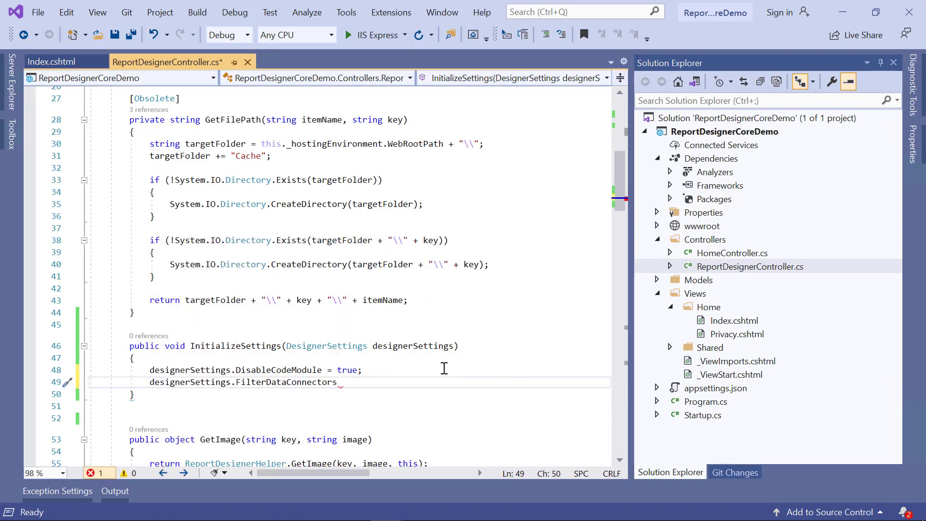
type(" = new List<string>")
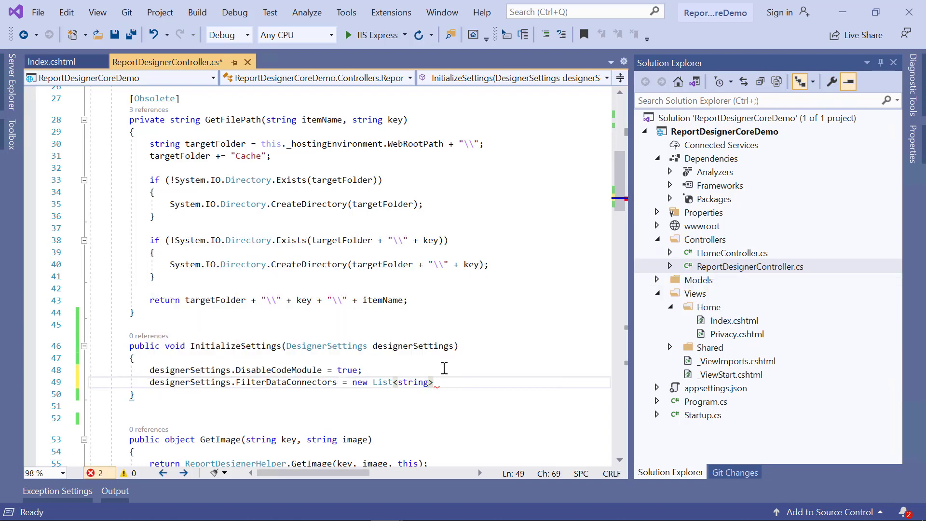
type("() { \"SQL\", \"")
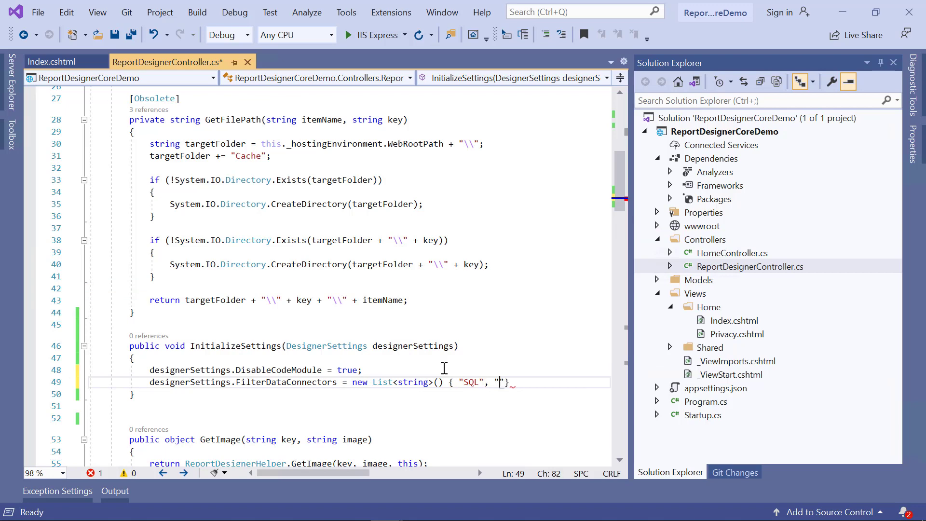
type("Excel\" };")
key("ctrl+s")
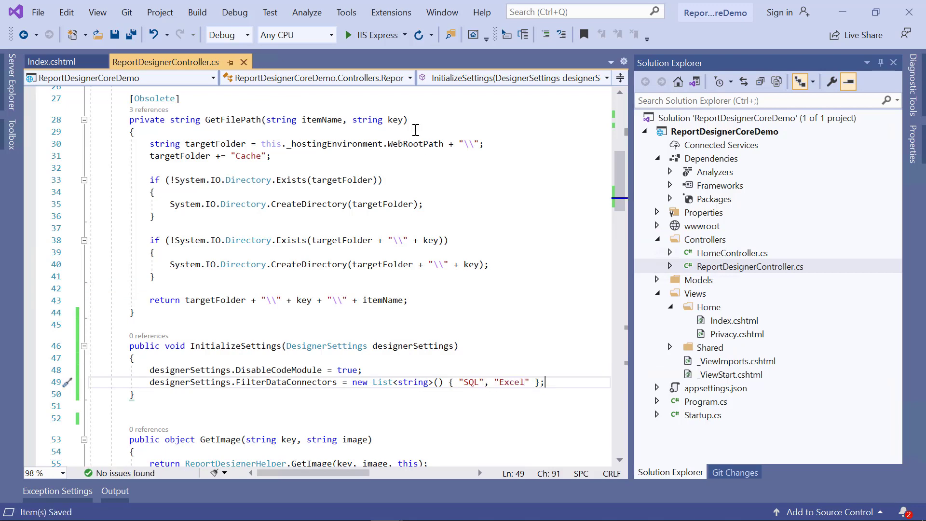
Run the project with IIS Express and start adding a new dataset in the report designer to check the available data connectors.
left_click(388, 40)
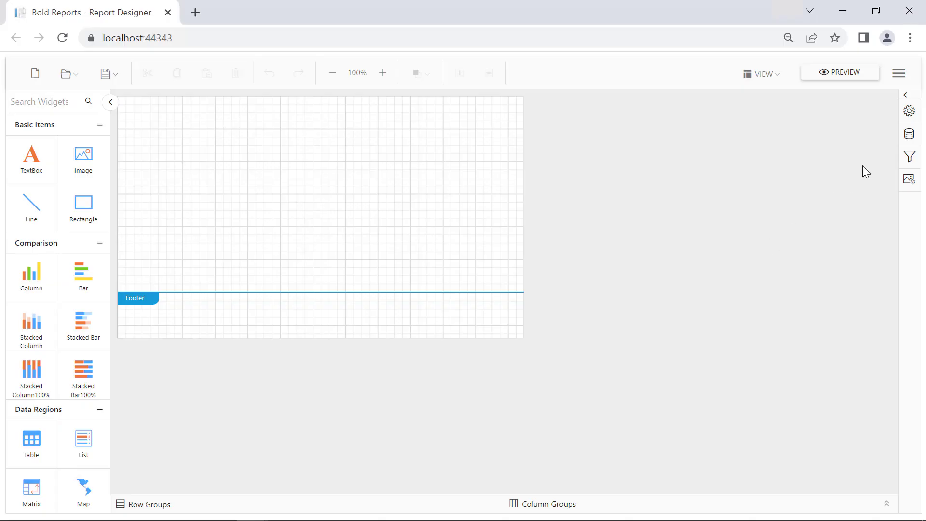
left_click(906, 137)
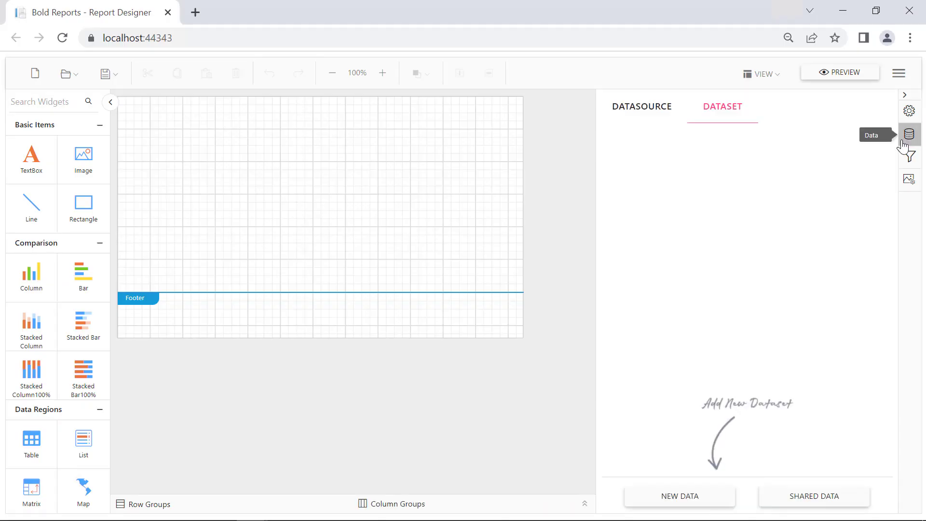
left_click(716, 504)
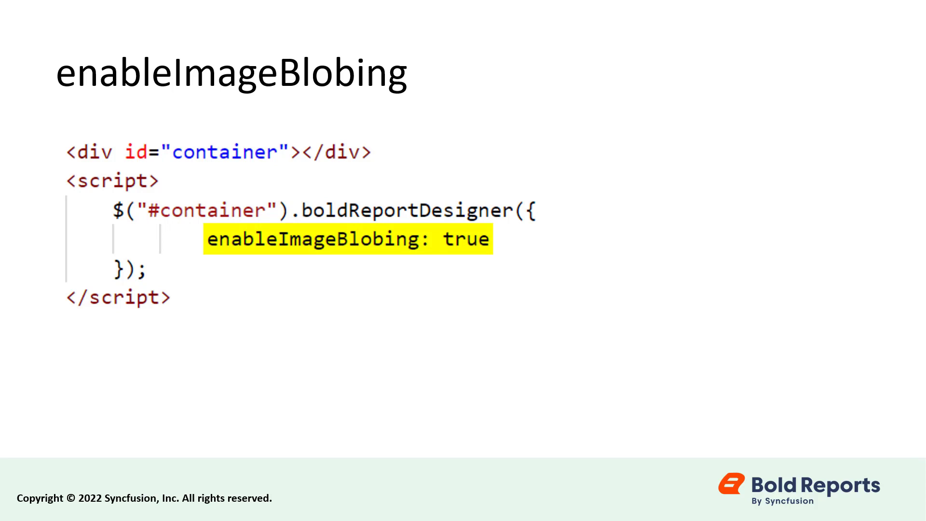
left_click(925, 467)
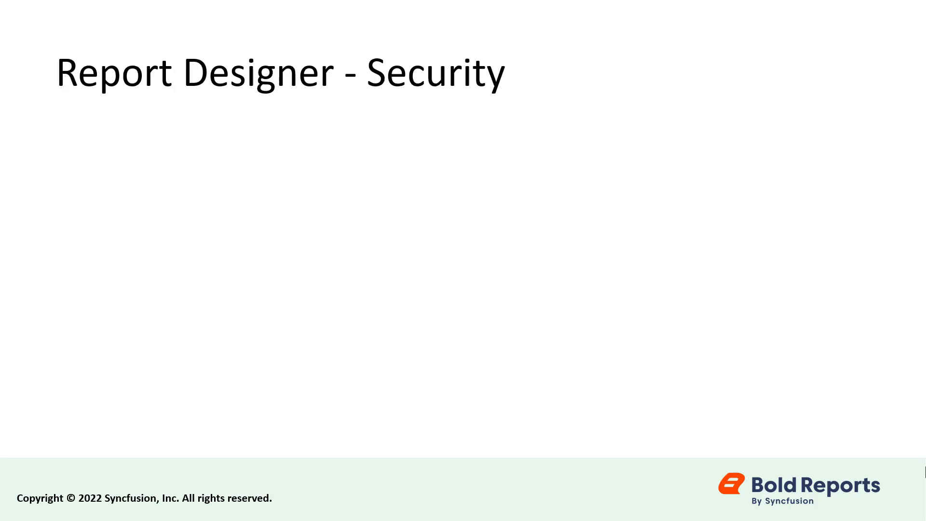